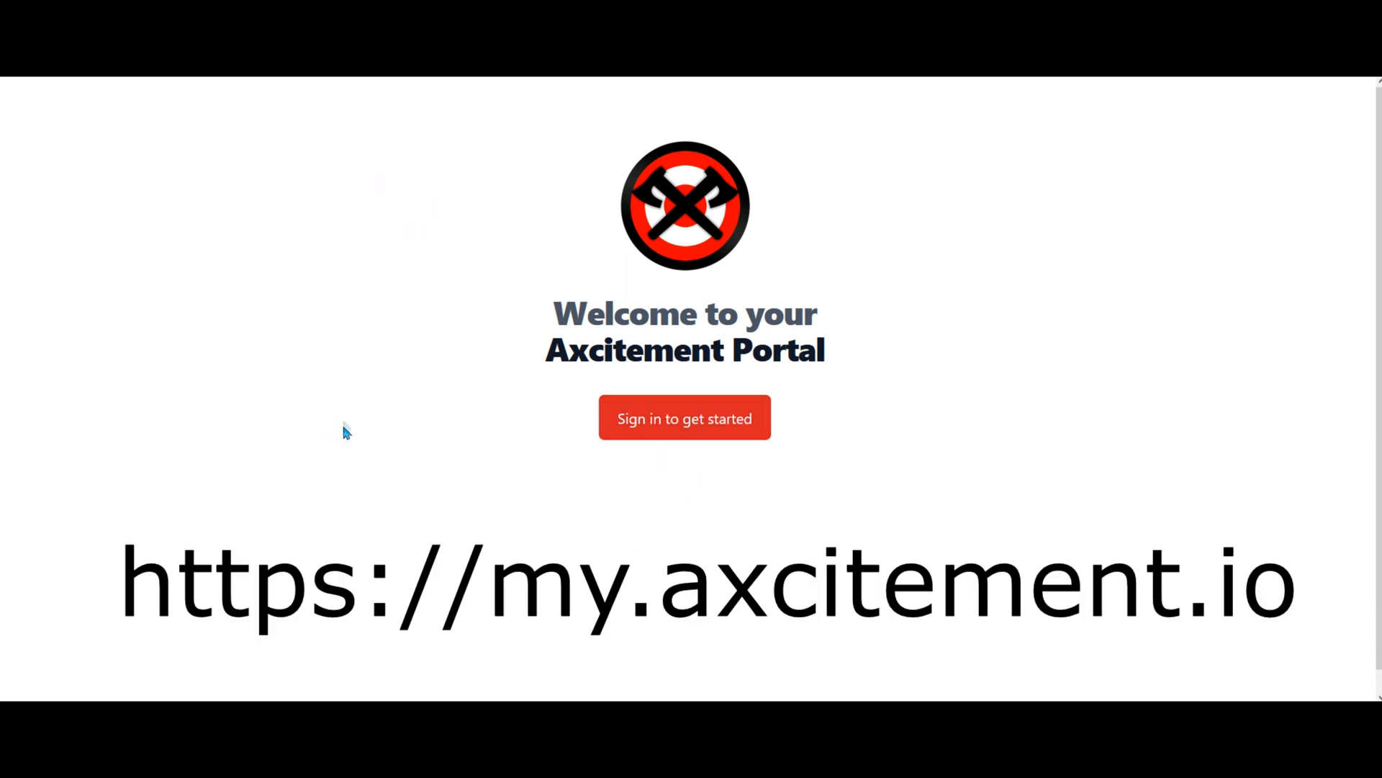
Sign in to Axcitement Portal with the browser's saved account credentials.
left_click(684, 419)
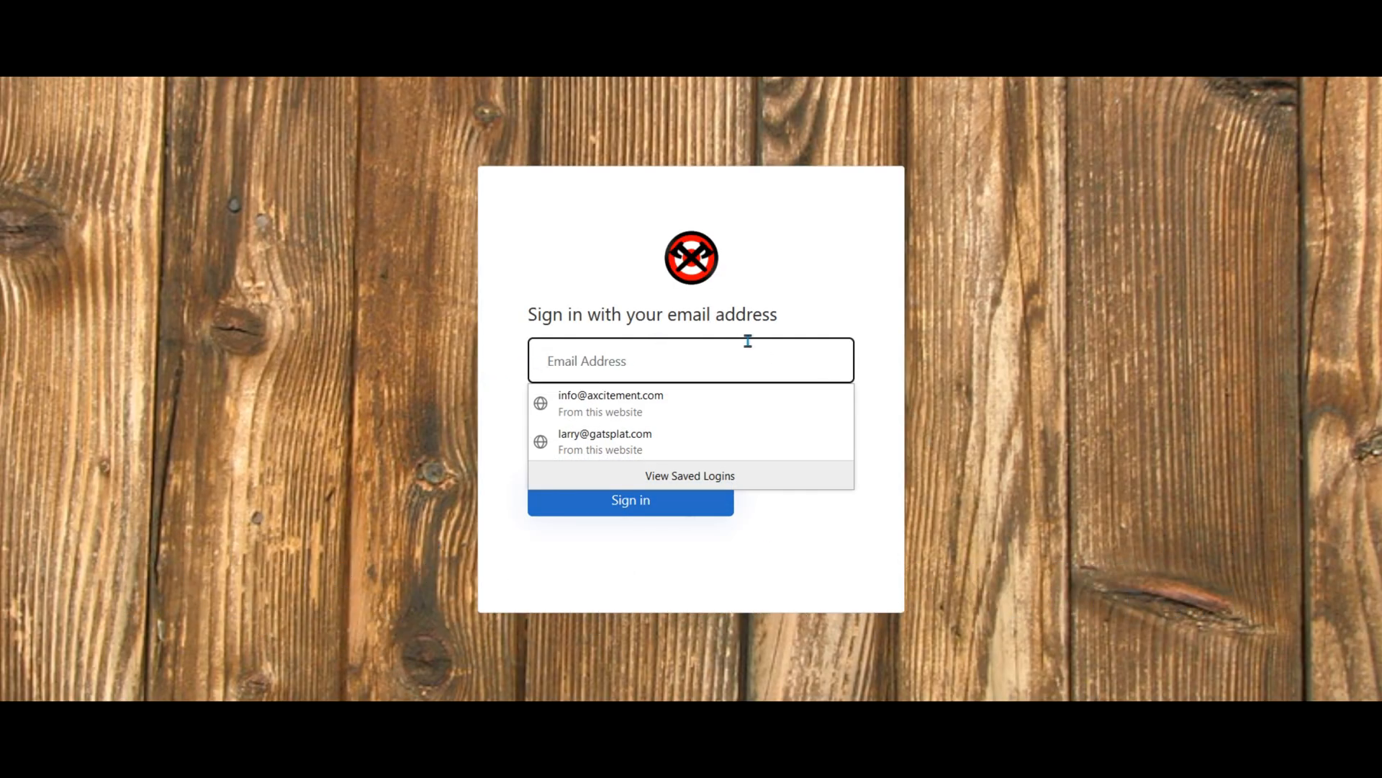
left_click(618, 436)
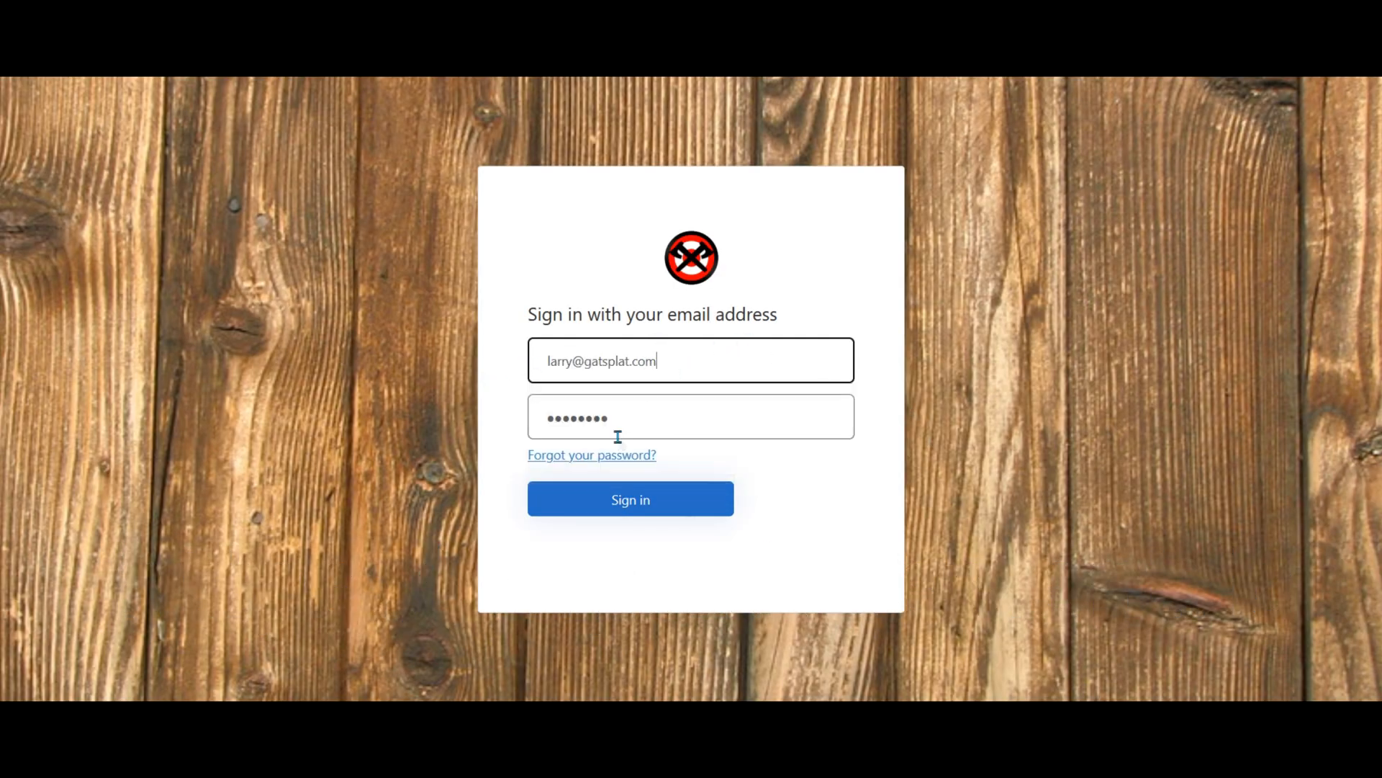
left_click(651, 508)
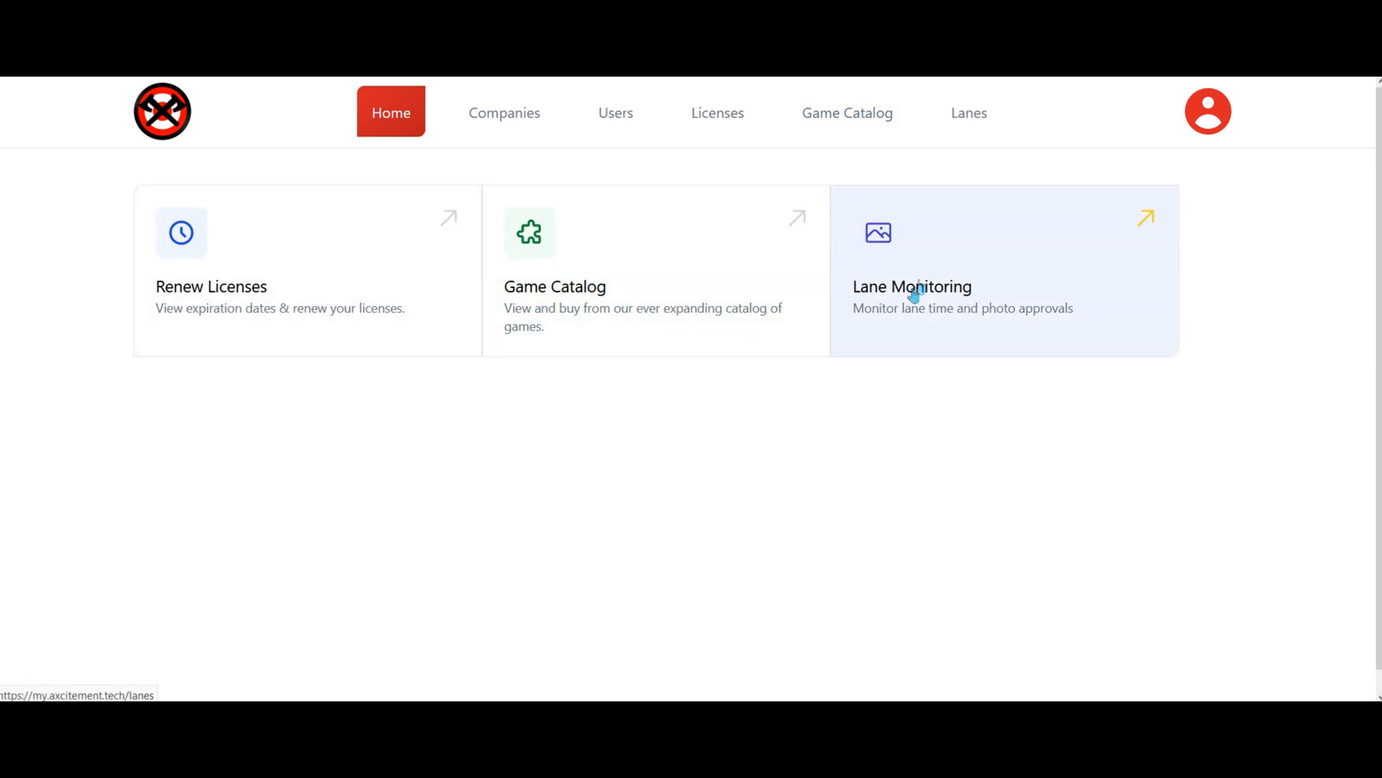
From the Users list, start a blank new-user form at the Full name field.
left_click(624, 121)
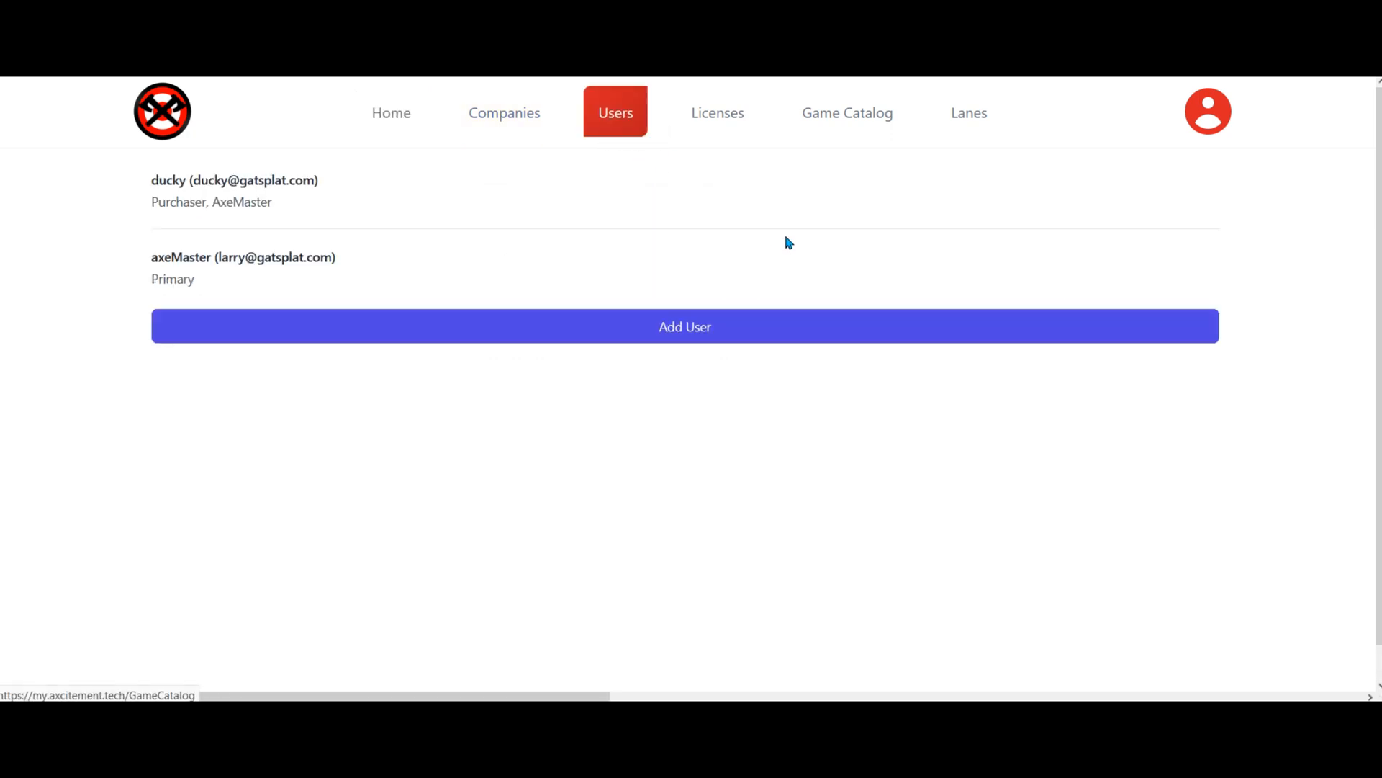
left_click(675, 328)
left_click(1099, 220)
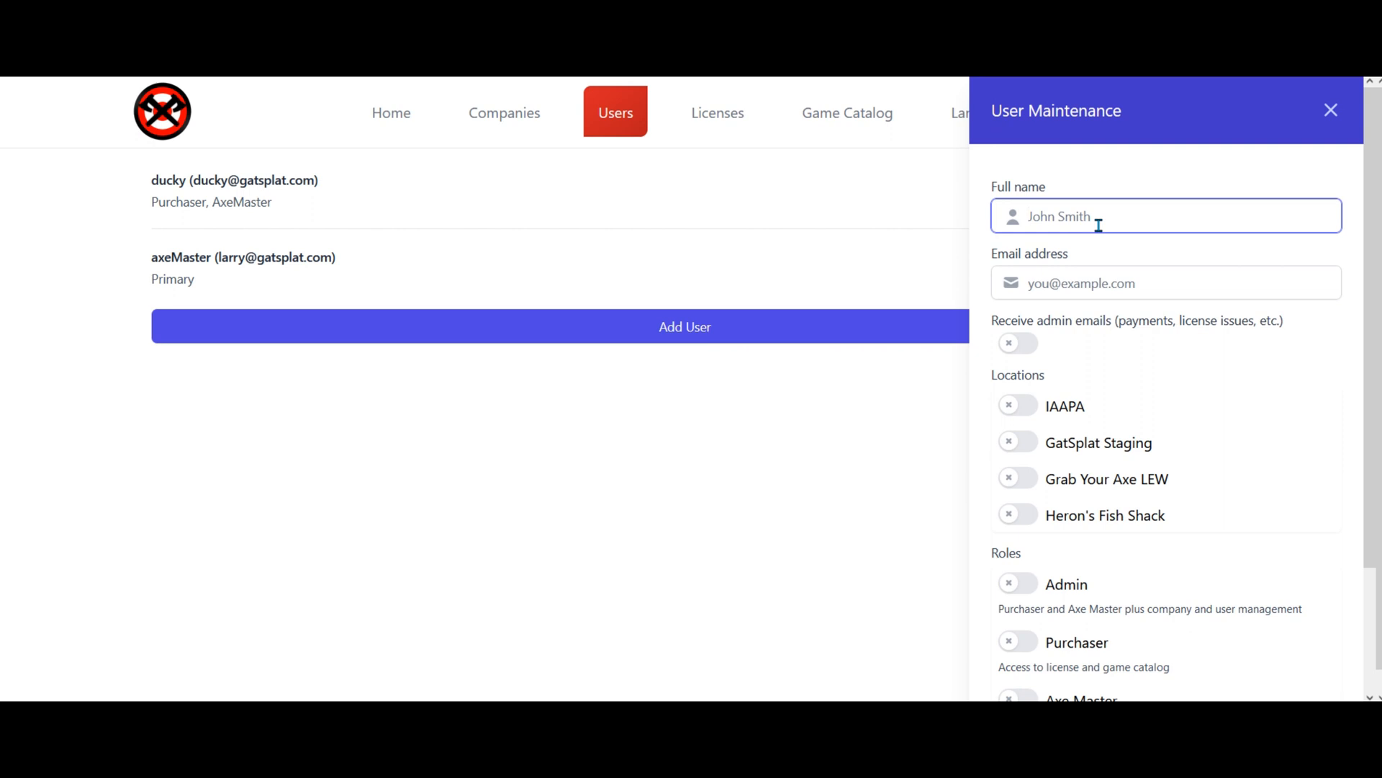
Enter the new user's full name and e-mail address, and enable Receive admin emails.
type("Susan")
key("Tab")
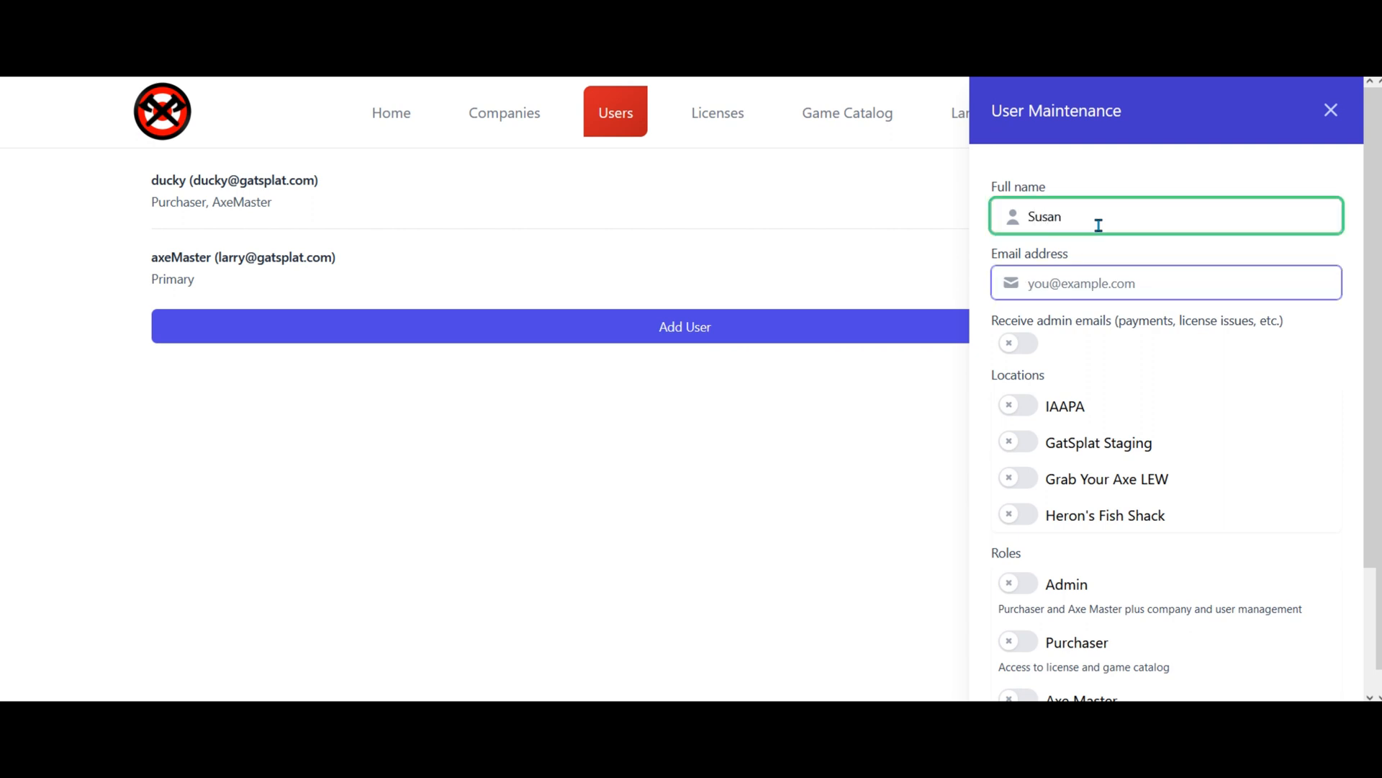
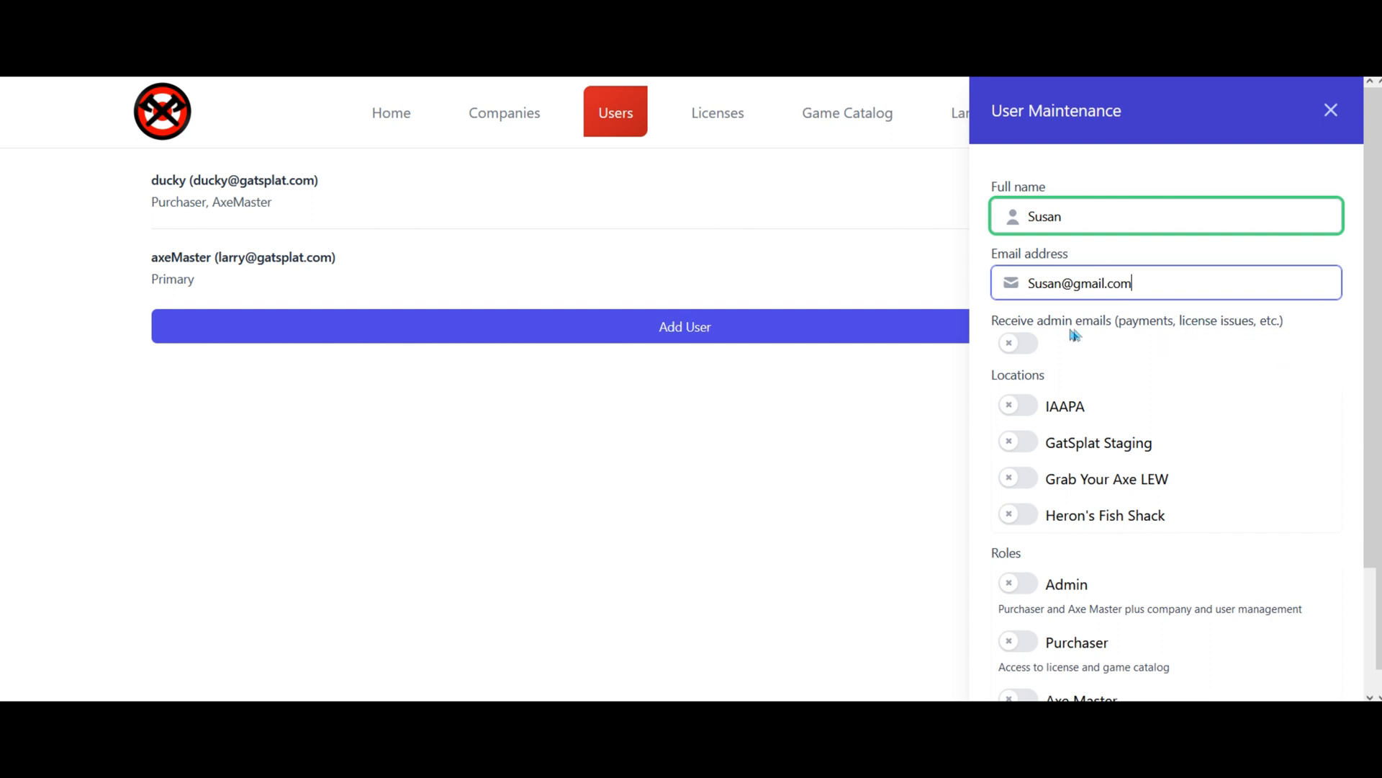
left_click(1008, 347)
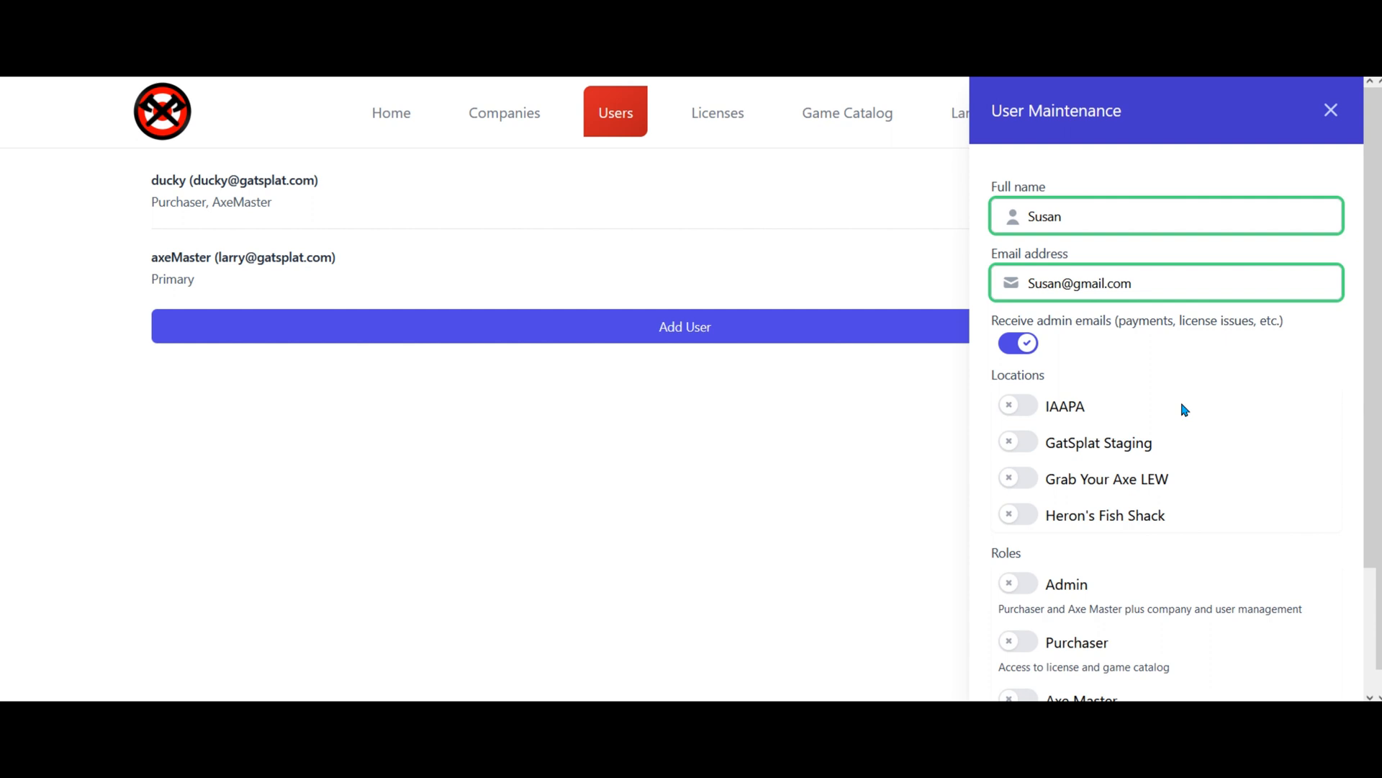
left_click(1018, 345)
left_click(1024, 348)
Assign the new user to the Grab Your Axe LEW location.
left_click(1023, 481)
scroll(811, 574, "down", 1)
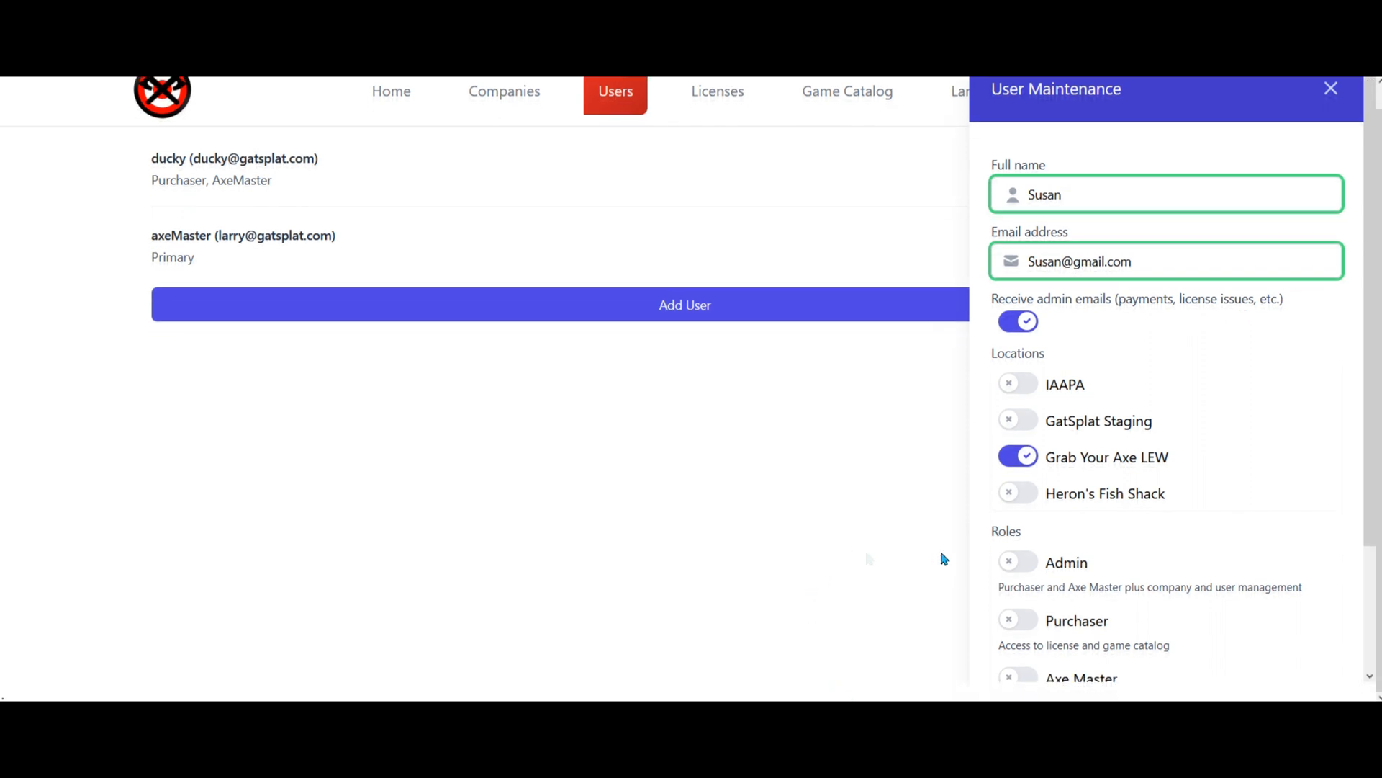
left_click_drag(1368, 486, 1368, 601)
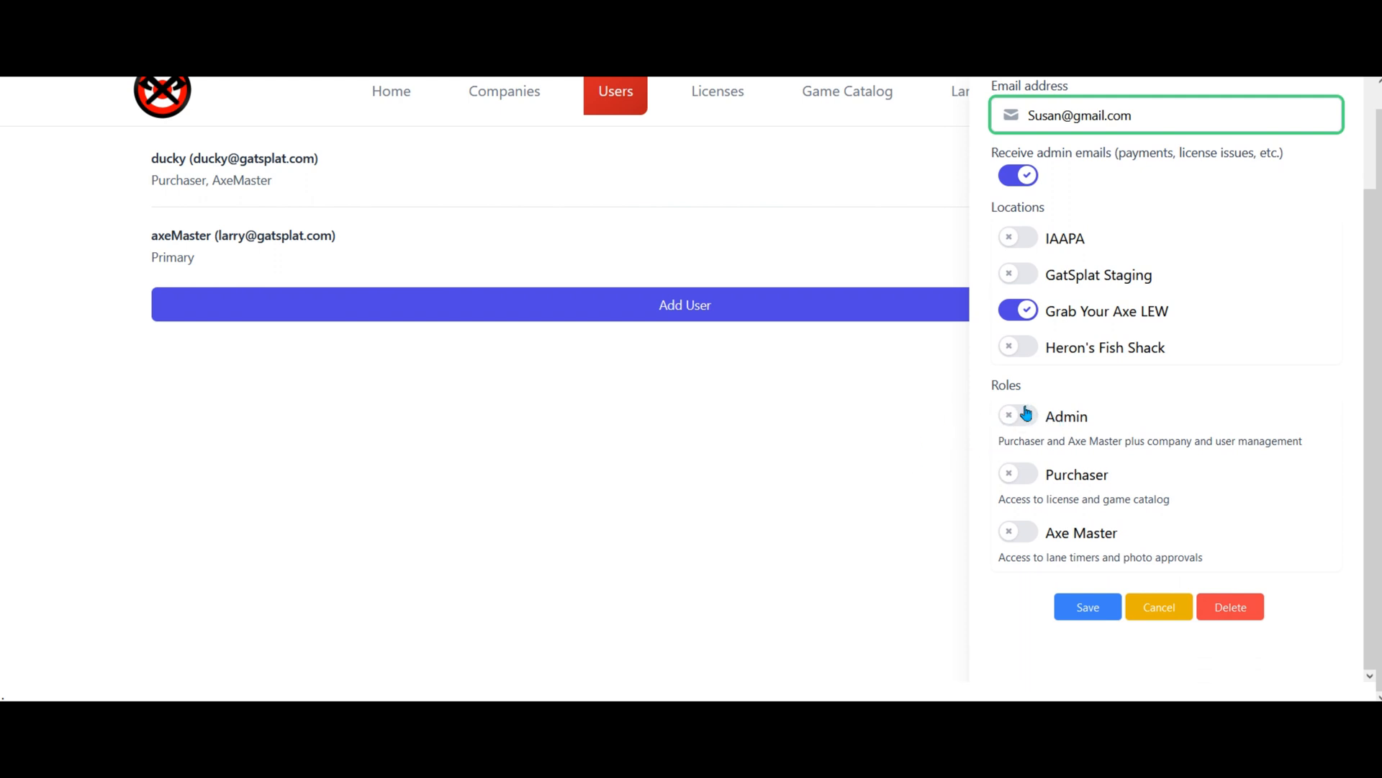
Give the user only the Axe Master role and save the new account.
left_click(1015, 416)
left_click(1015, 417)
left_click(1023, 479)
left_click(1015, 532)
left_click(1023, 478)
scroll(909, 445, "up", 1)
scroll(1255, 364, "up", 3)
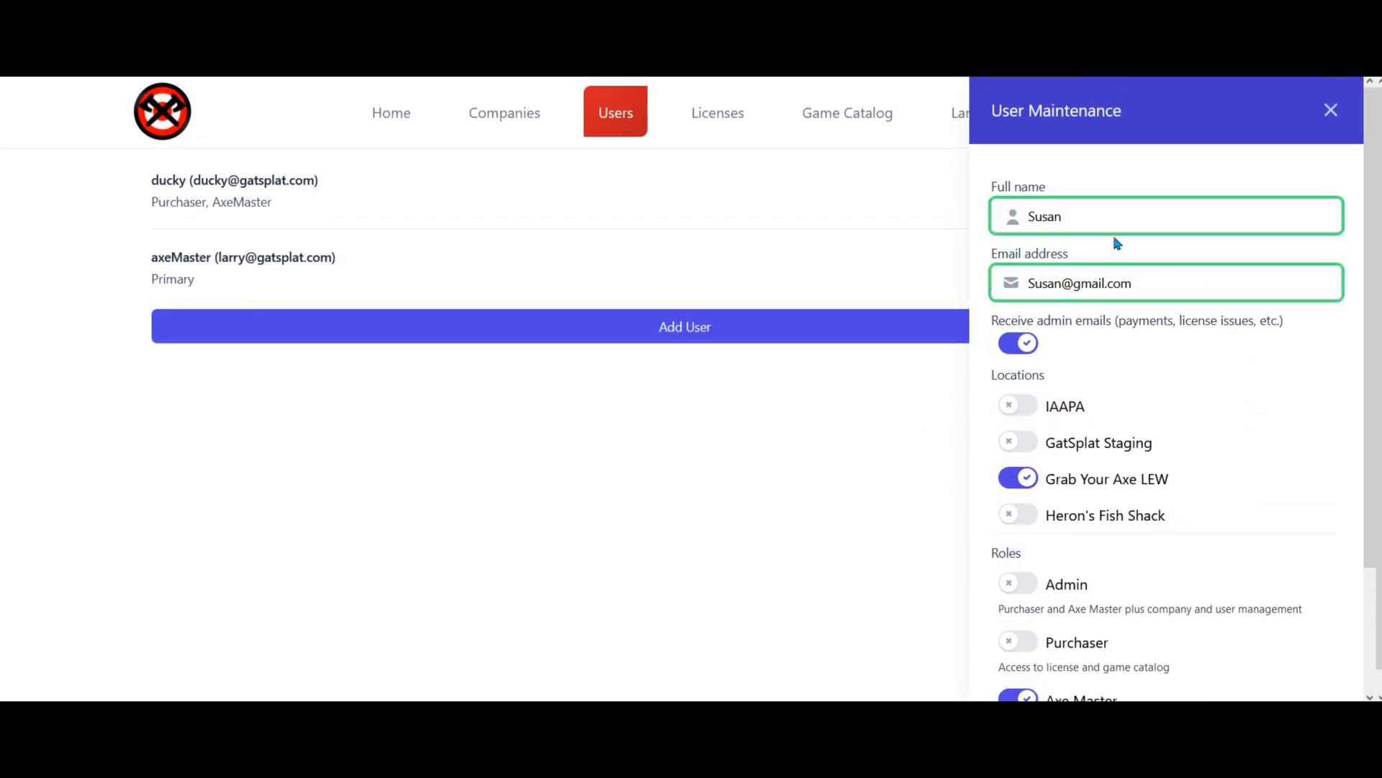
scroll(1105, 209, "down", 2)
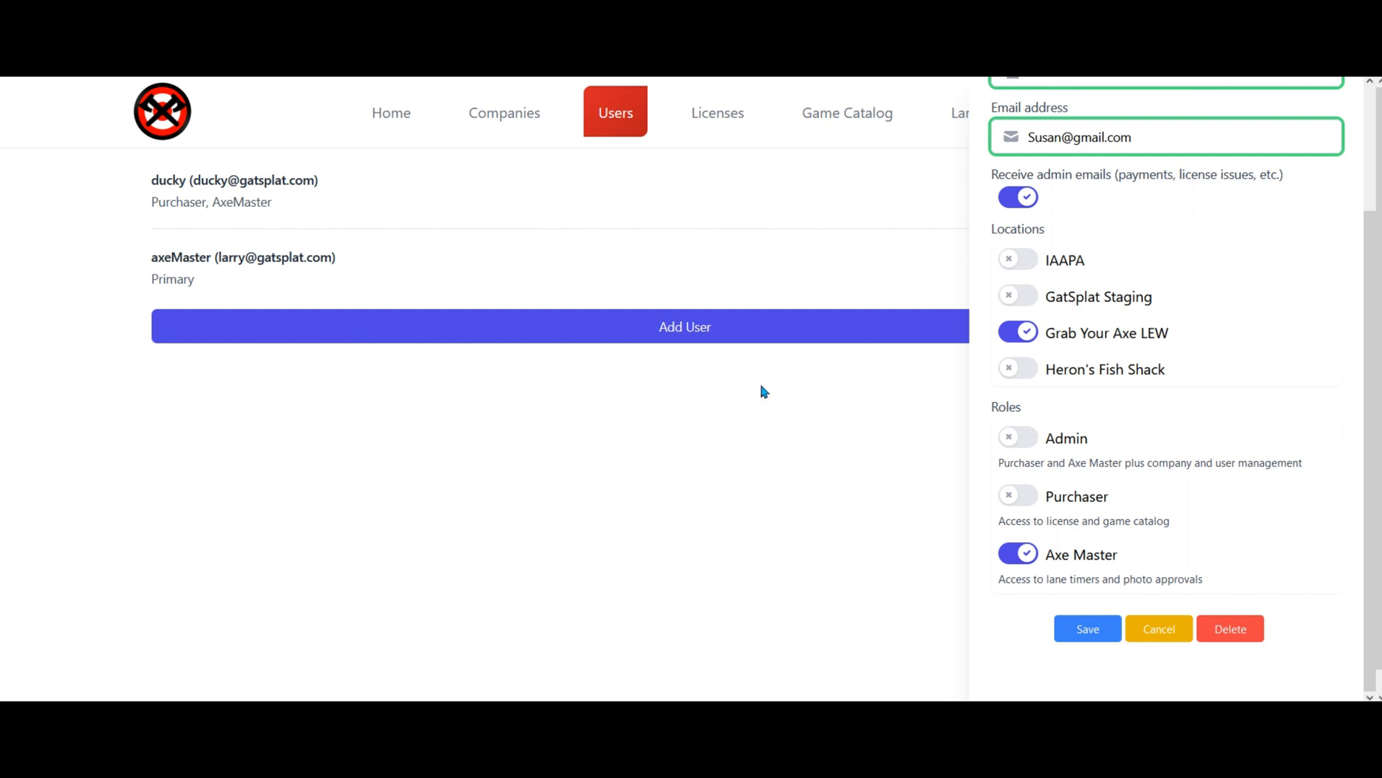
left_click(1084, 628)
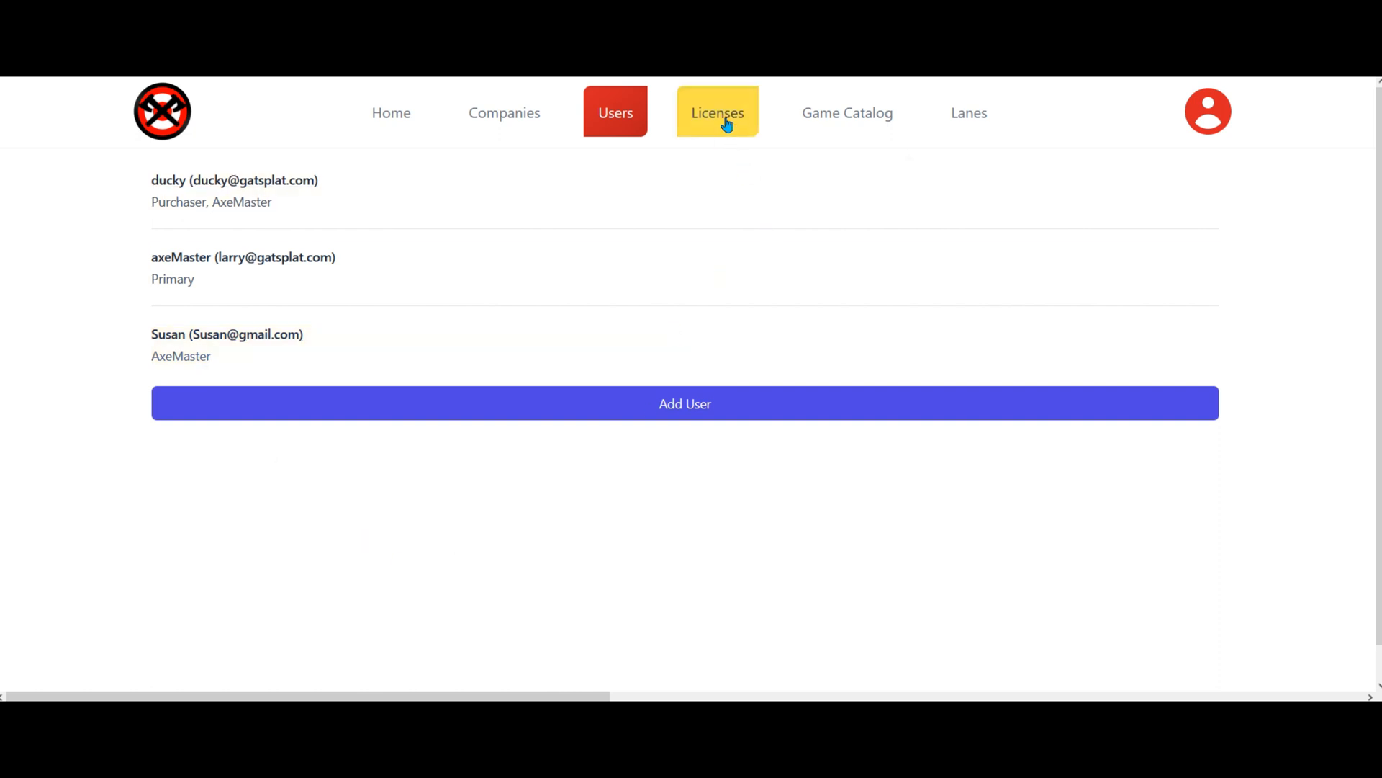
Confirm the new AxeMaster user in the list and go to the Companies page.
left_click(496, 112)
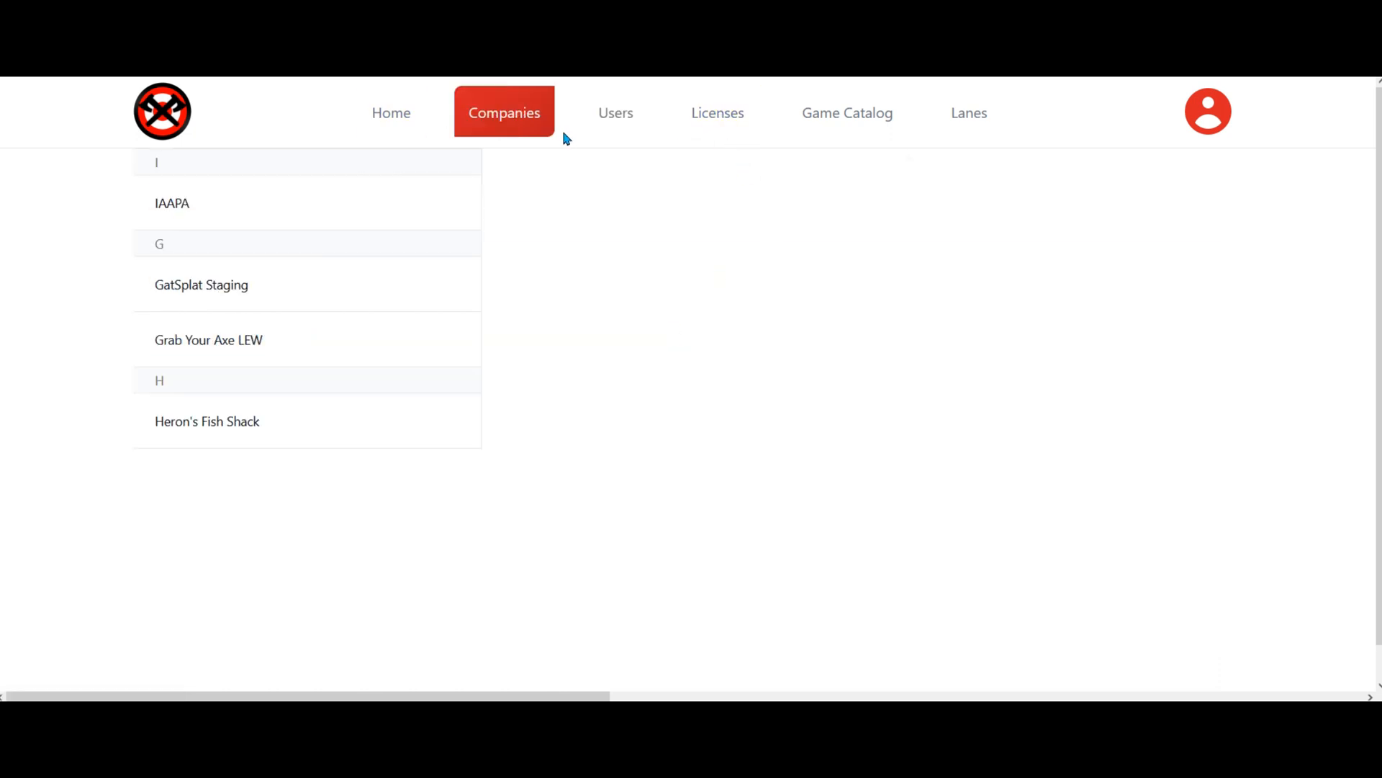
Review Grab Your Axe LEW's contact details and settings, then show the Lanes overview.
left_click(207, 341)
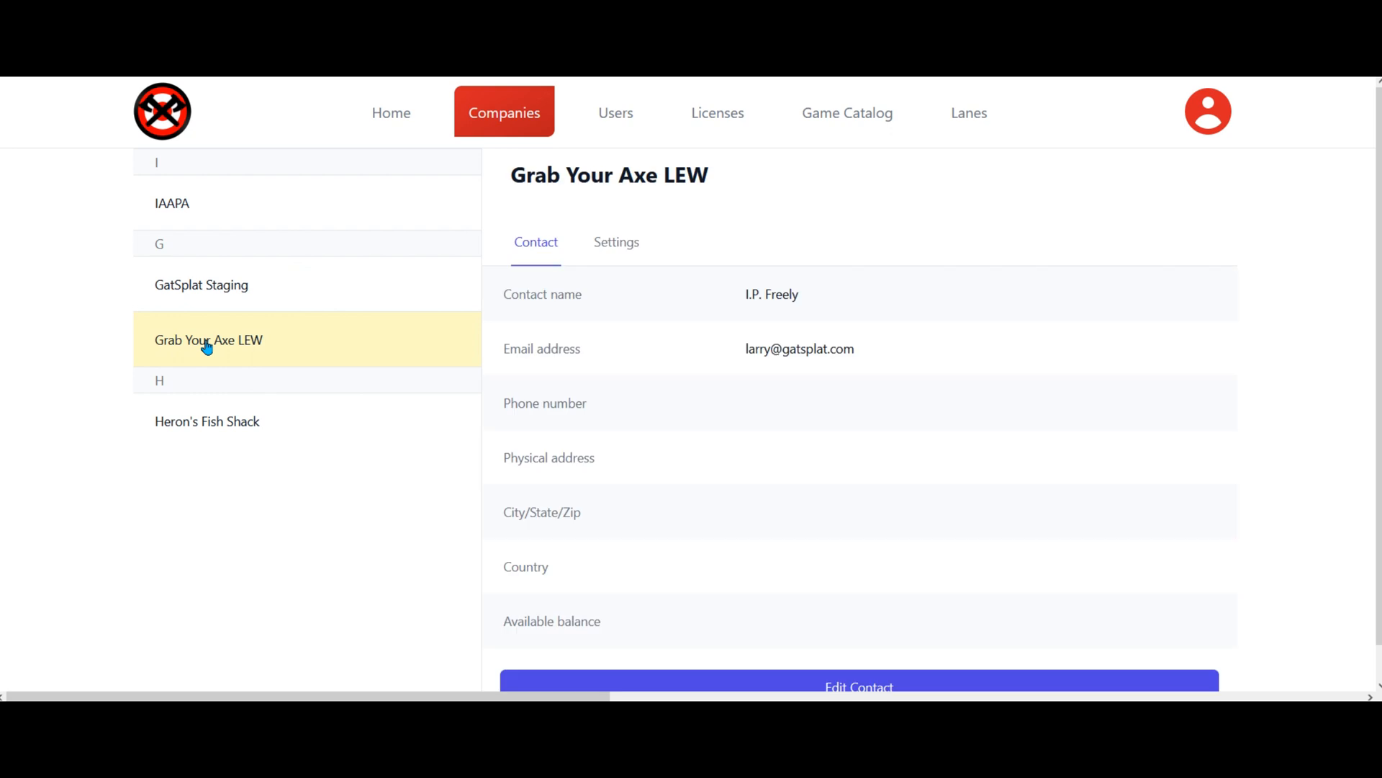
left_click(620, 242)
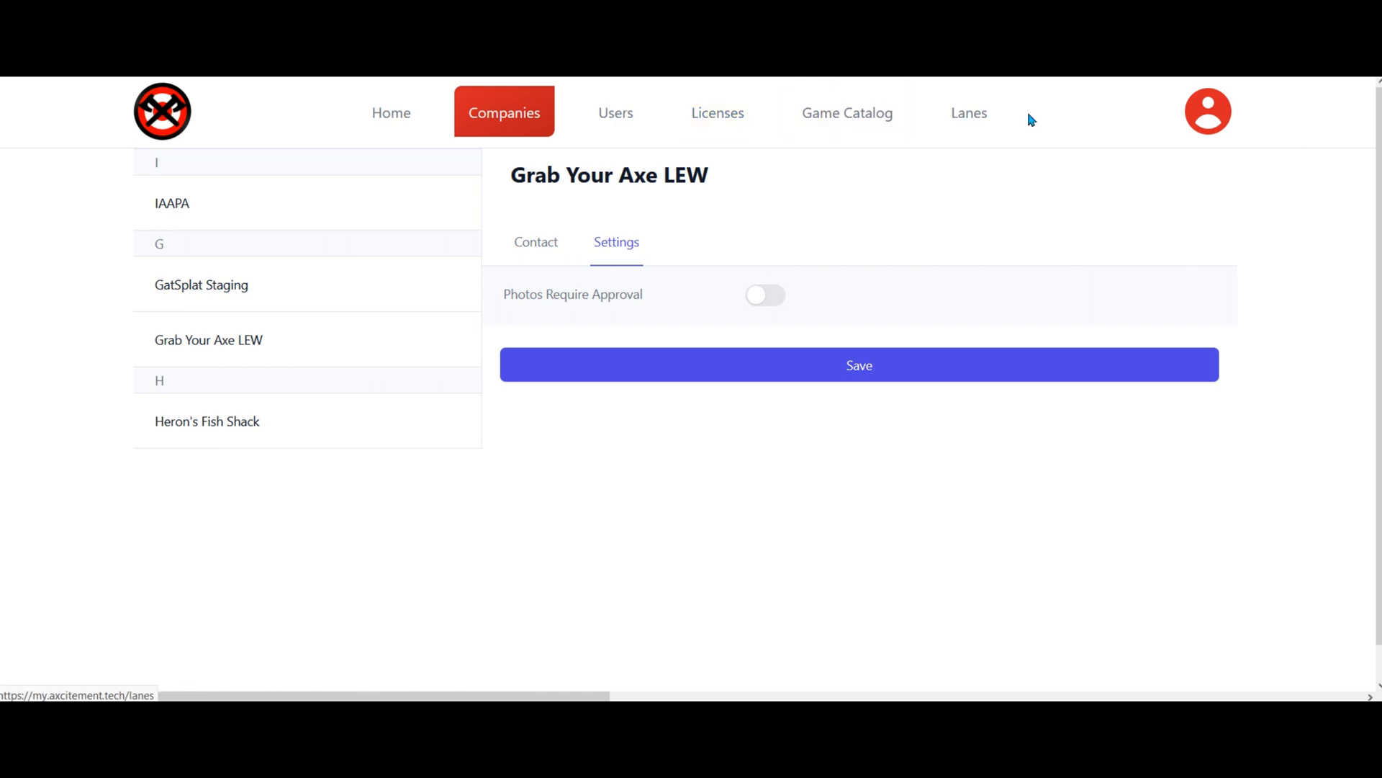
left_click(969, 115)
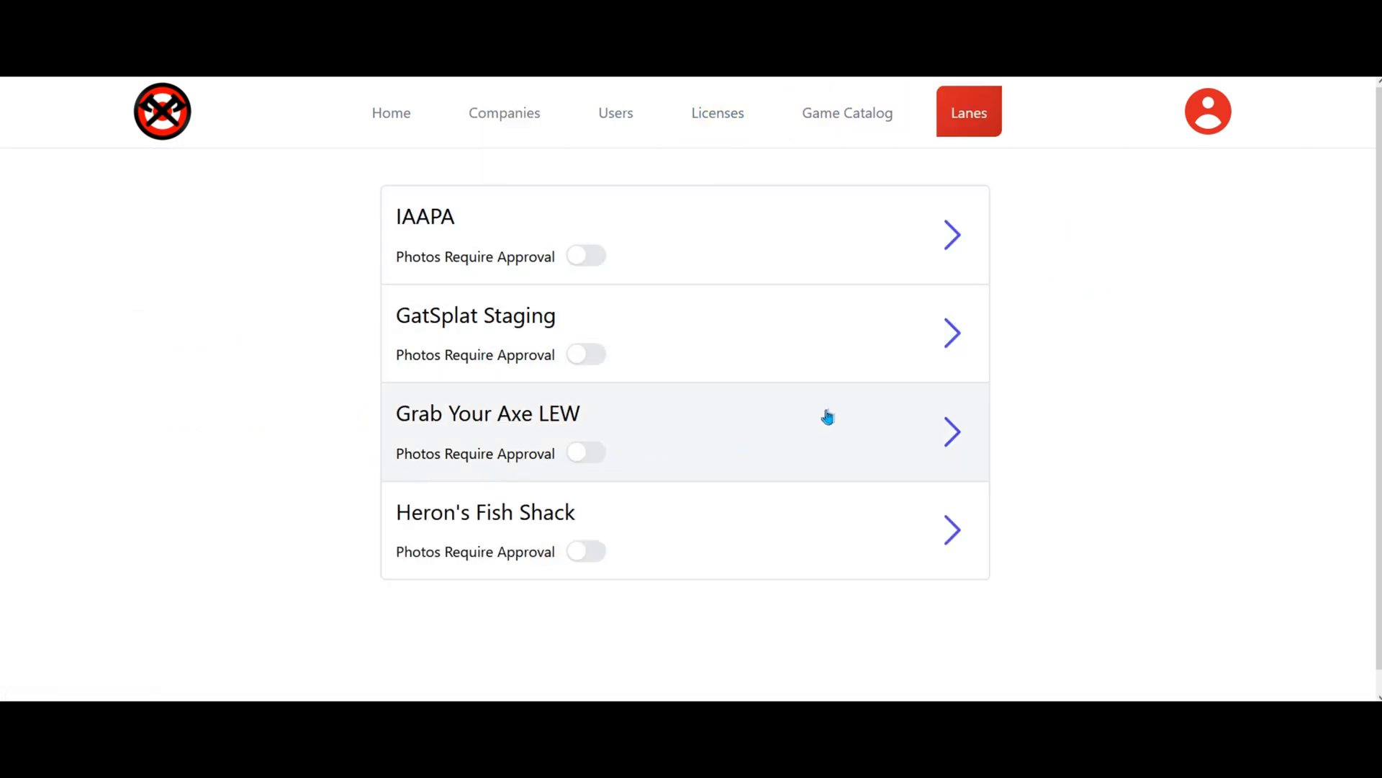
Turn on Photos Require Approval for Grab Your Axe LEW only.
left_click(590, 456)
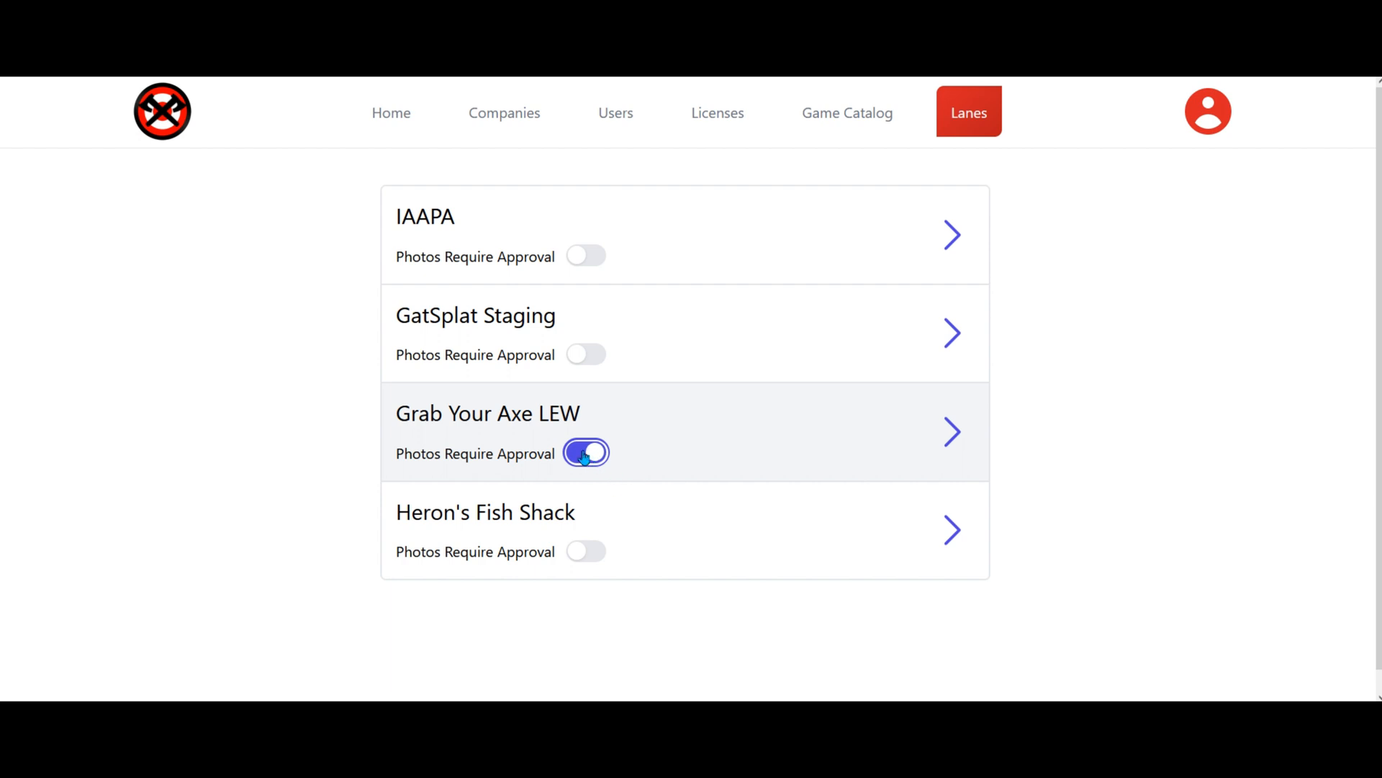
left_click(583, 461)
left_click(594, 462)
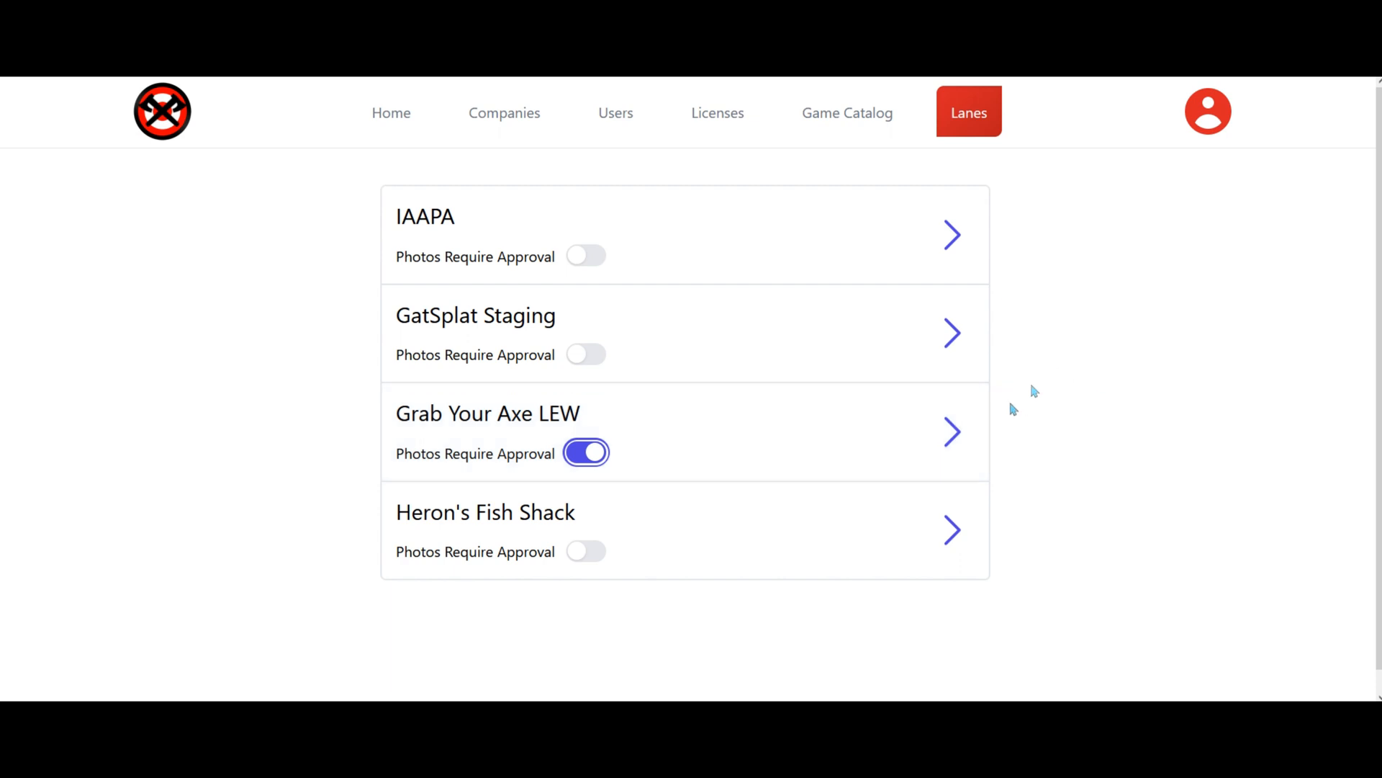
Expand Grab Your Axe LEW's eight-lane status board and check the lane tiles.
left_click(952, 436)
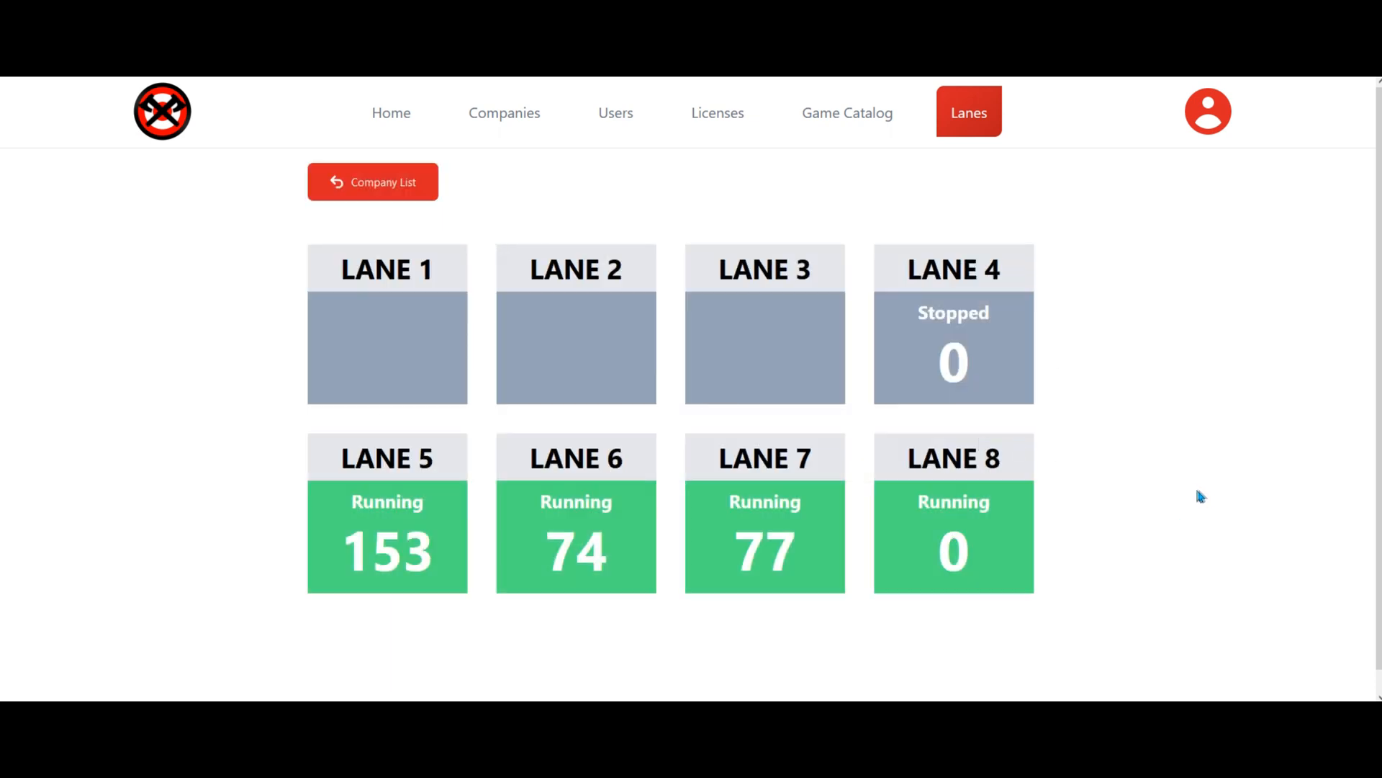
scroll(1194, 496, "down", 1)
scroll(1195, 497, "up", 1)
Edit the new user to add Heron's Fish Shack and the Purchaser role, then save.
left_click(616, 113)
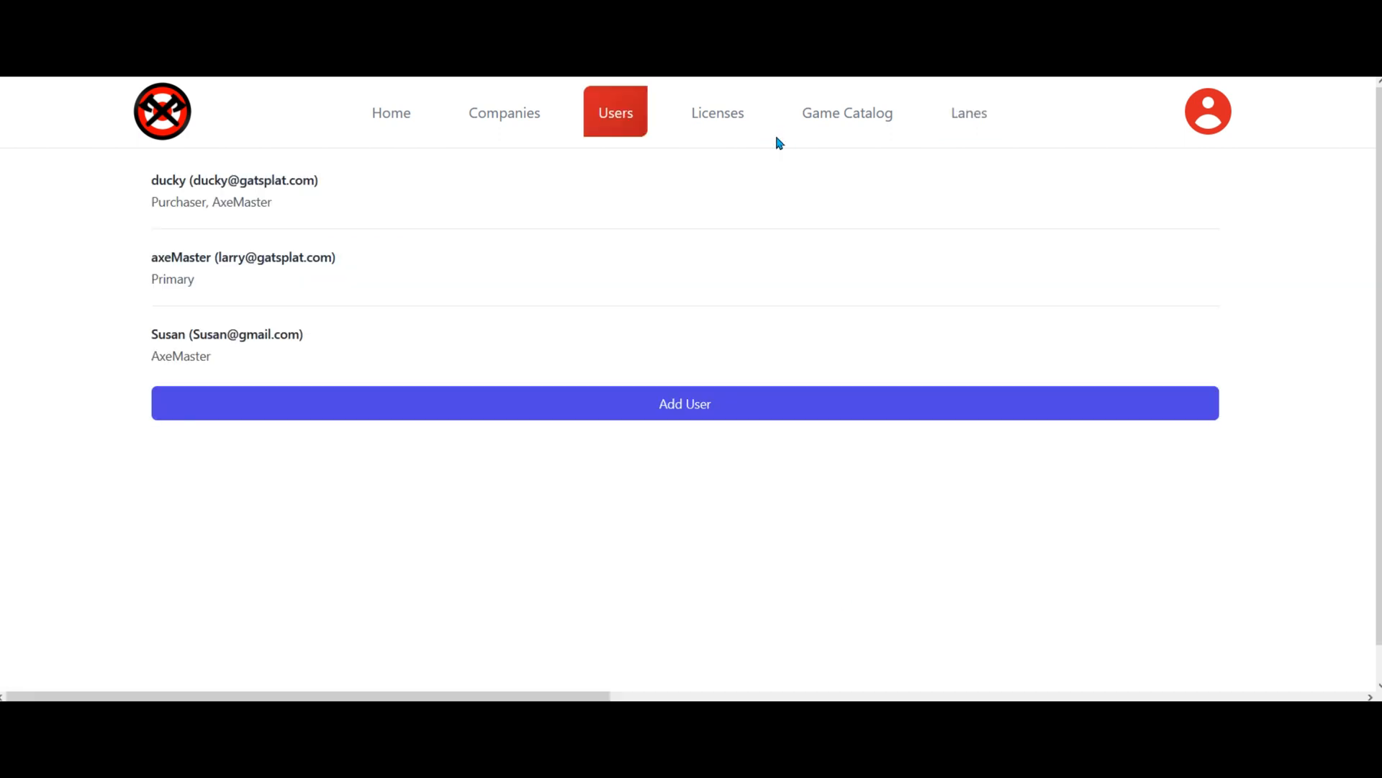
left_click(184, 335)
scroll(1210, 450, "down", 2)
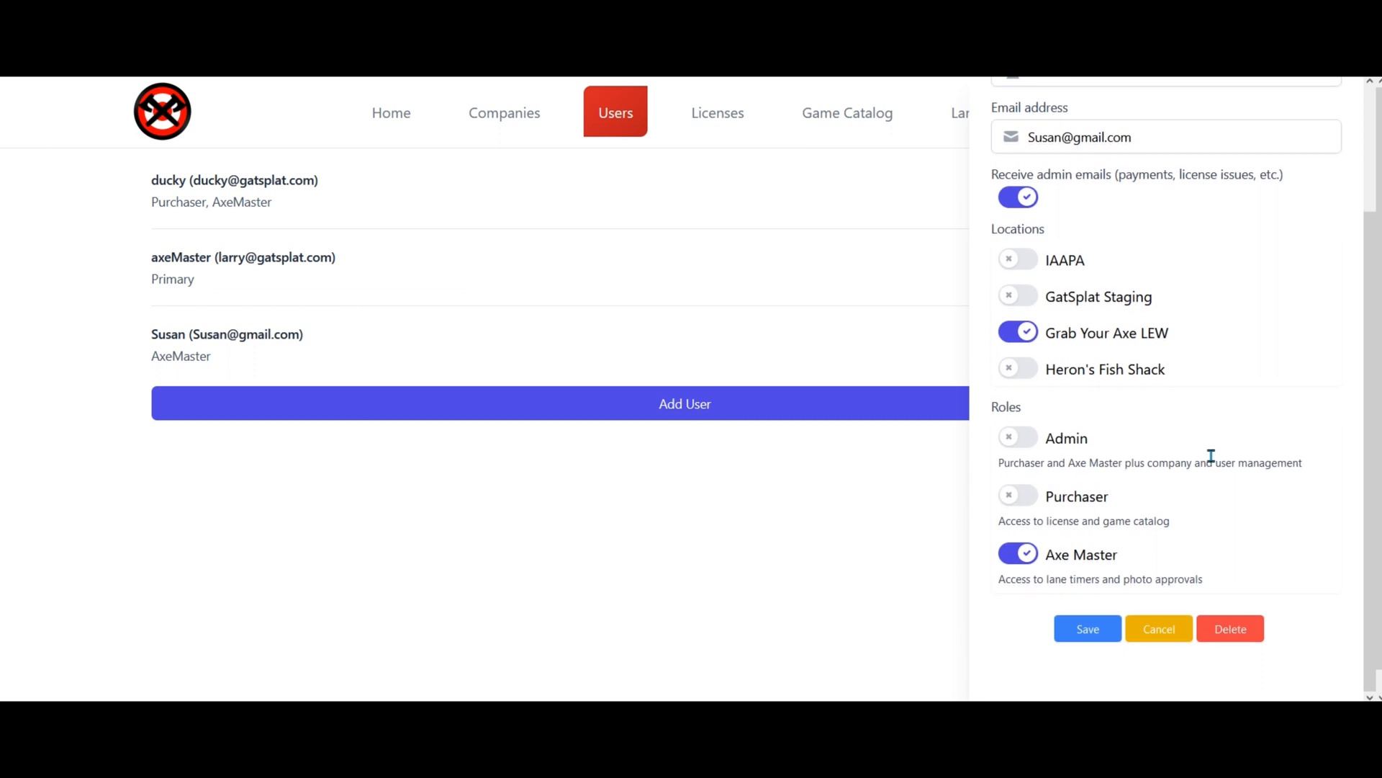
left_click(1008, 369)
left_click(1018, 496)
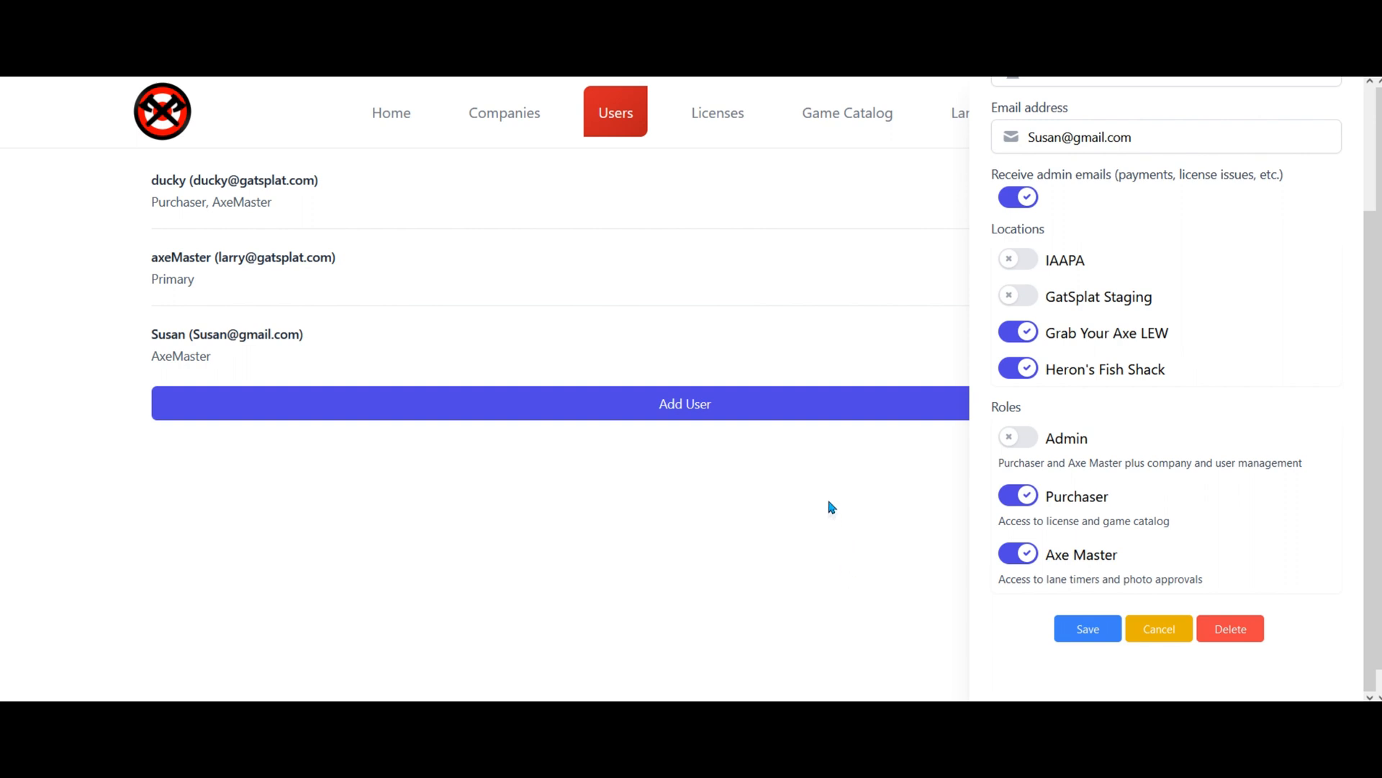
left_click(1077, 632)
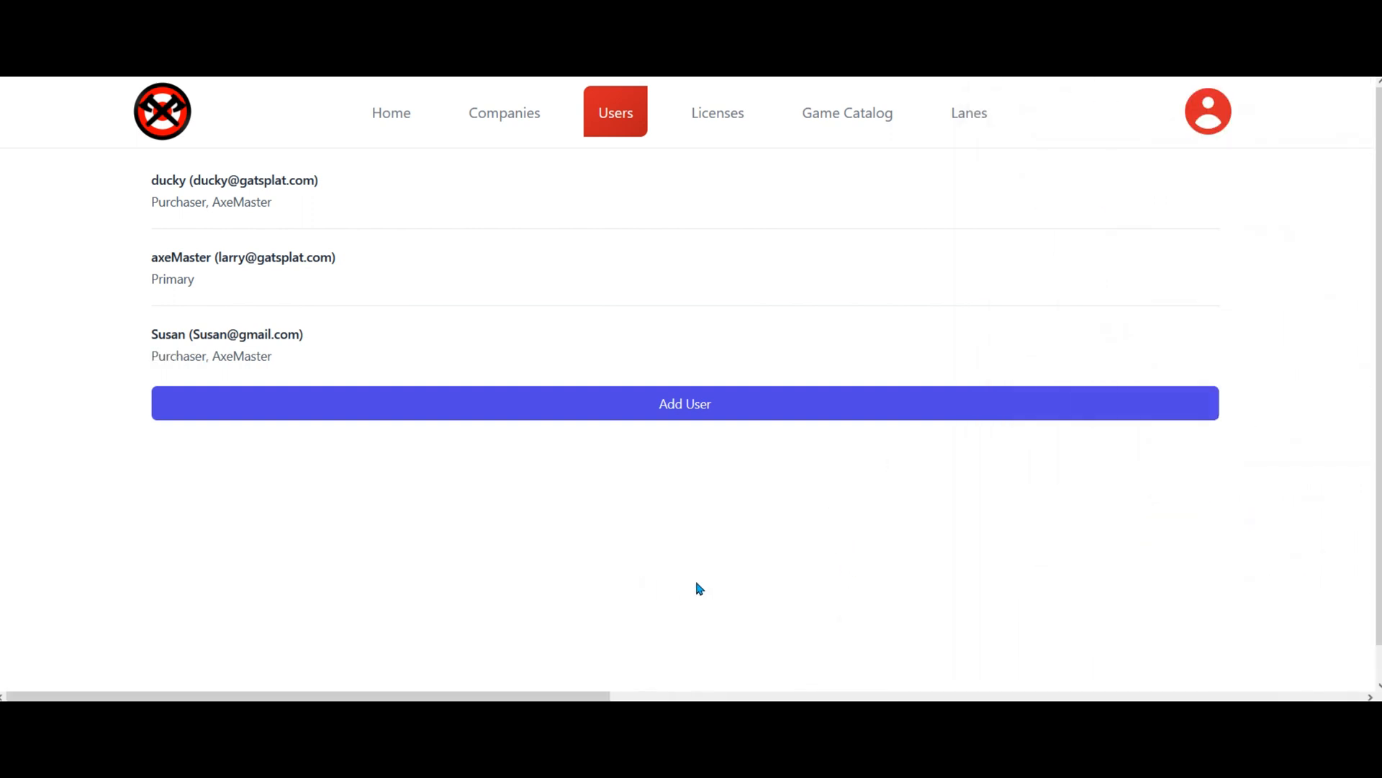